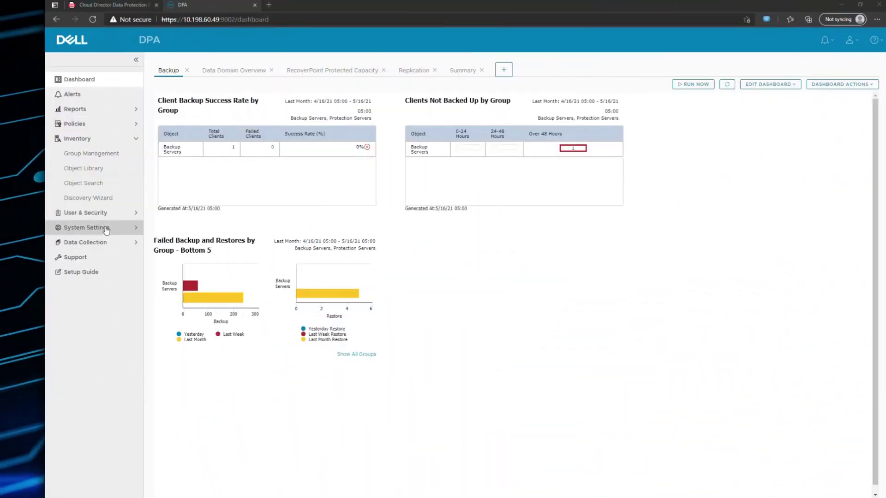
- Open the Av DPA entry in the system credentials to review its settings, leaving it unchanged
click(91, 245)
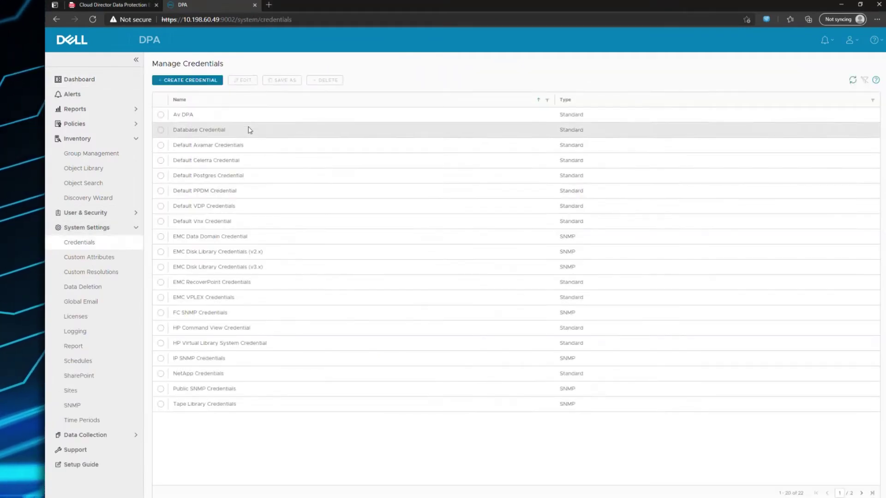
click(190, 116)
click(251, 82)
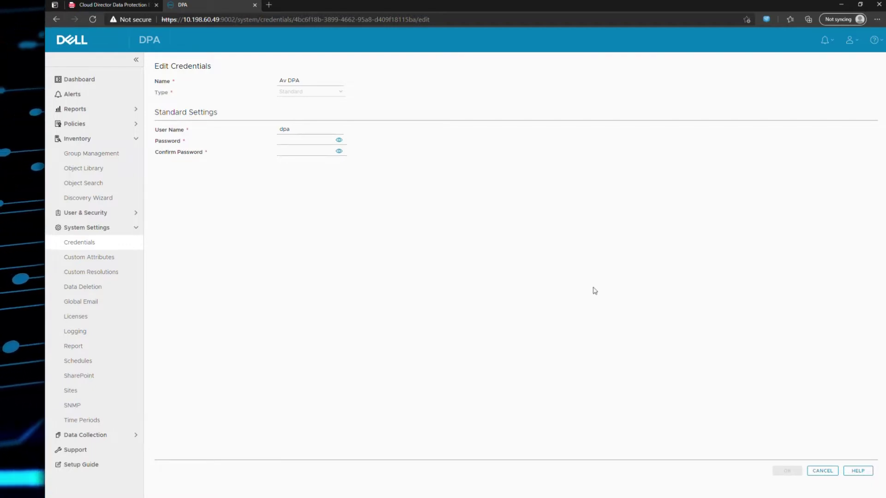
click(822, 471)
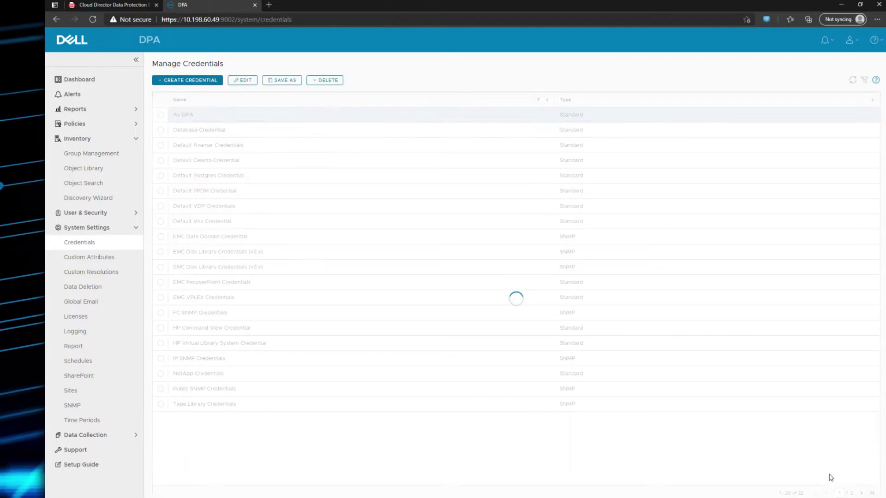
- Start a discovery for the EMC Avamar backup application, using the option to discover one object manually
click(108, 198)
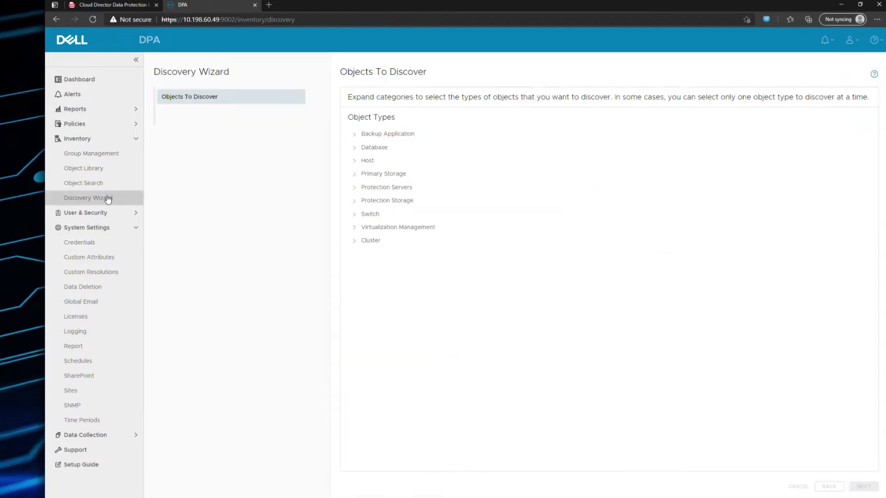
click(354, 135)
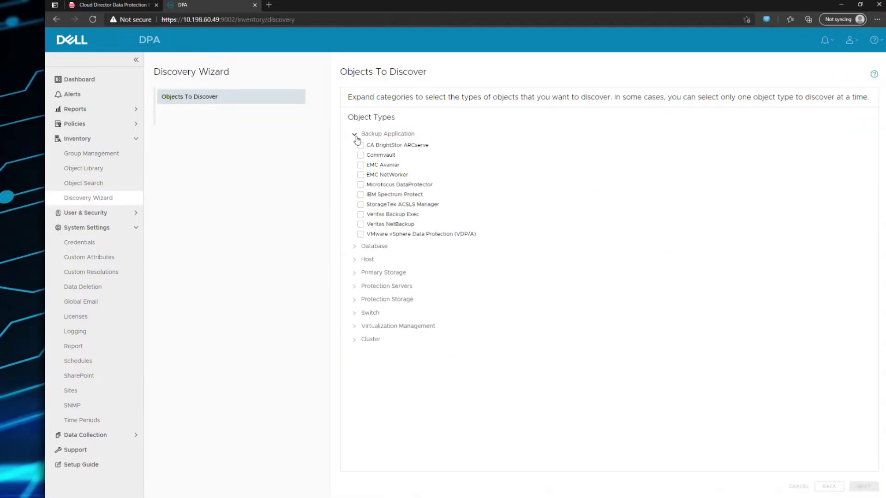
click(360, 165)
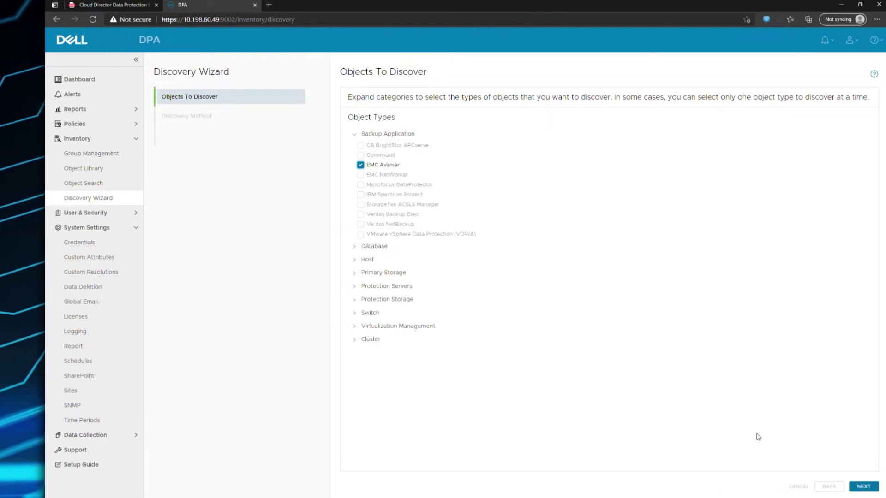
click(852, 487)
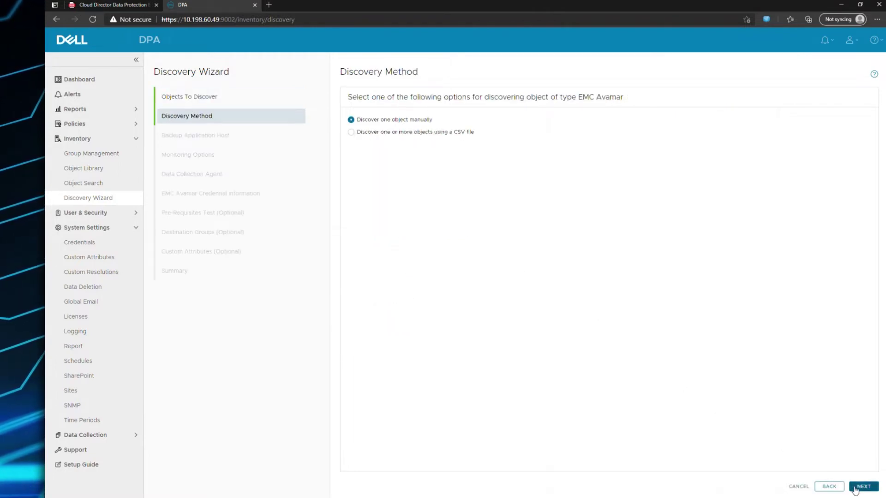
click(855, 488)
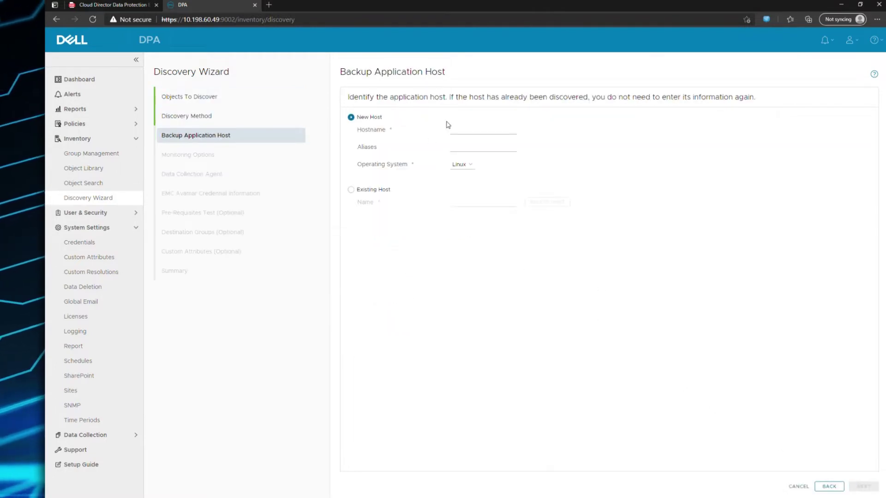
- Define a new Linux application host with hostname 10.121.235.227, leaving Host System Monitoring off
click(456, 135)
text(10.121.235.227)
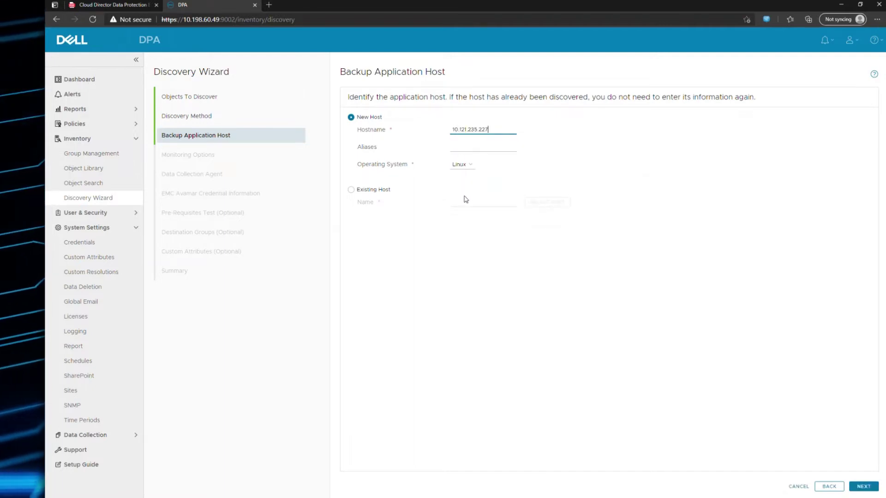
click(864, 487)
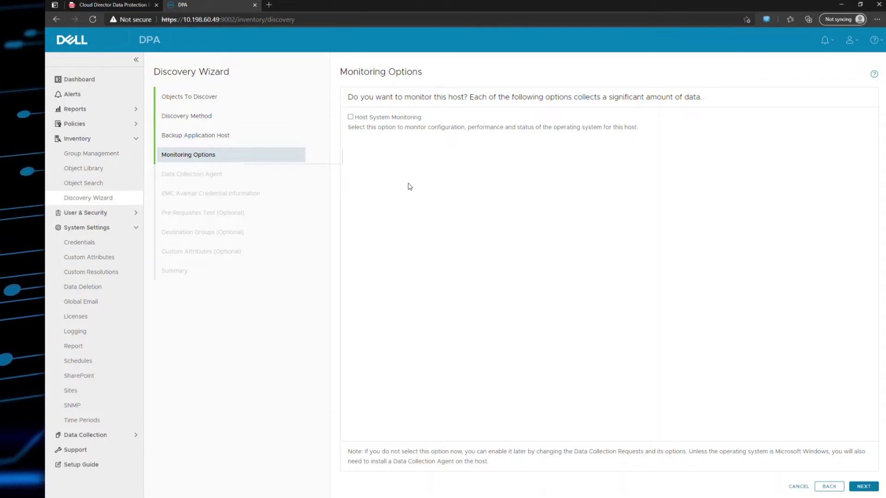
click(853, 489)
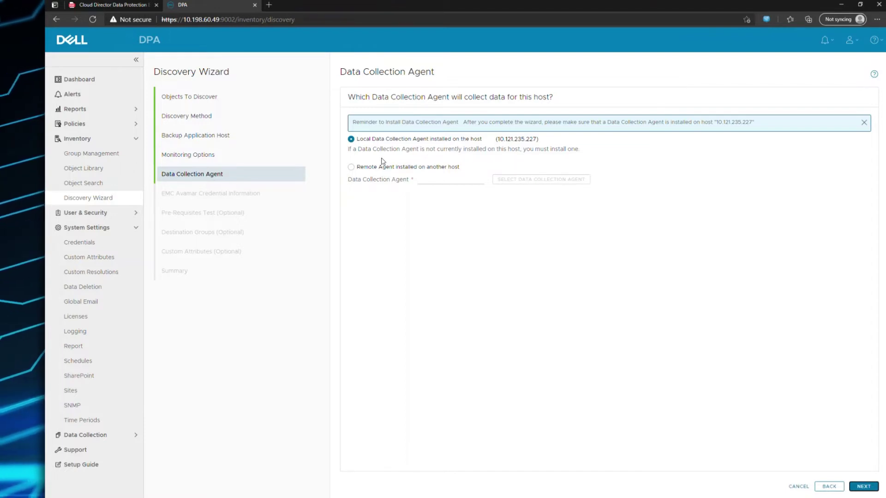
- Assign the remote data collection agent dpavclxacadapp to collect data for the Avamar host
click(353, 168)
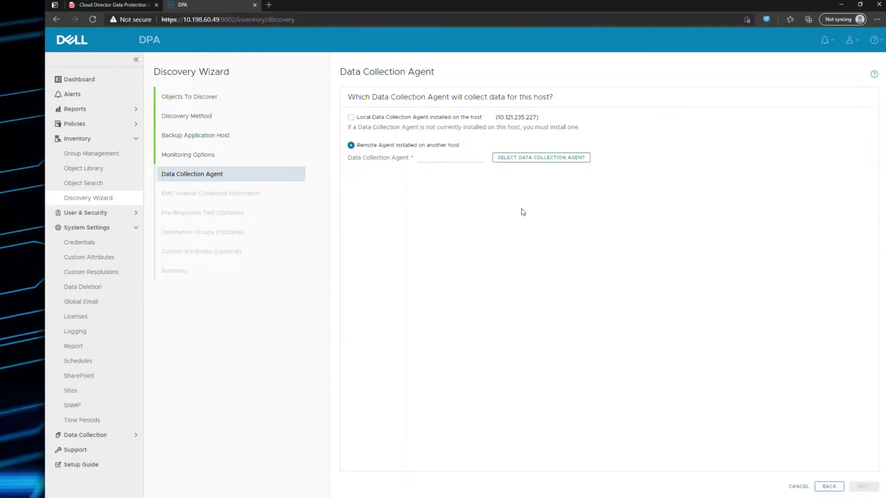
click(540, 159)
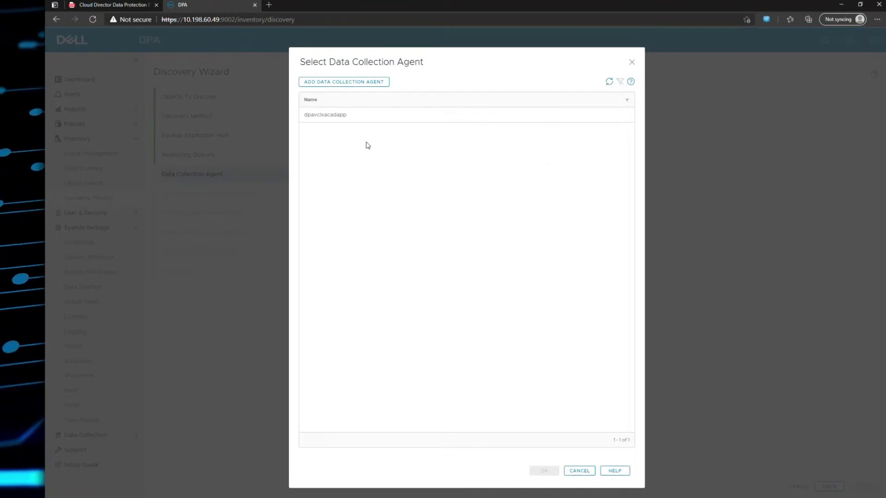
click(362, 121)
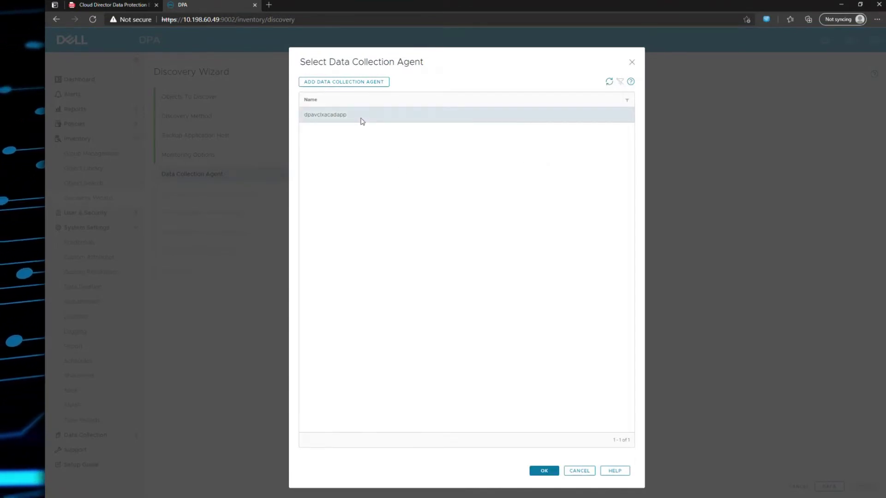
click(544, 470)
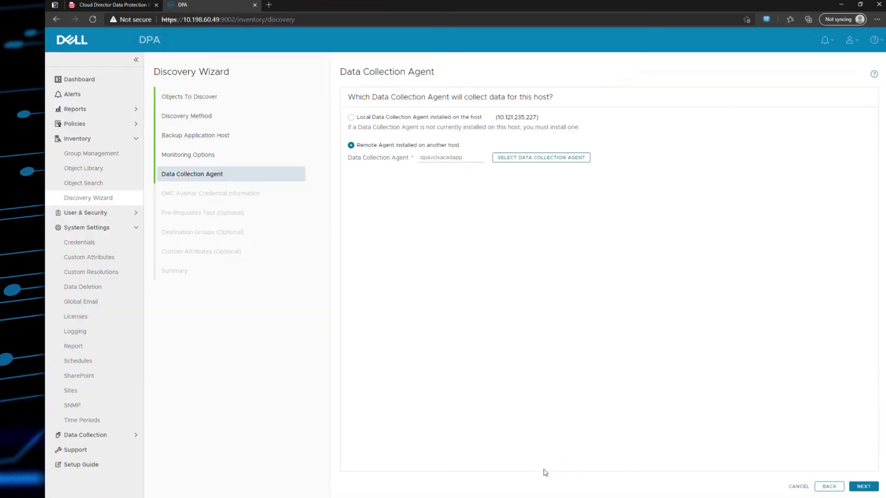
click(860, 486)
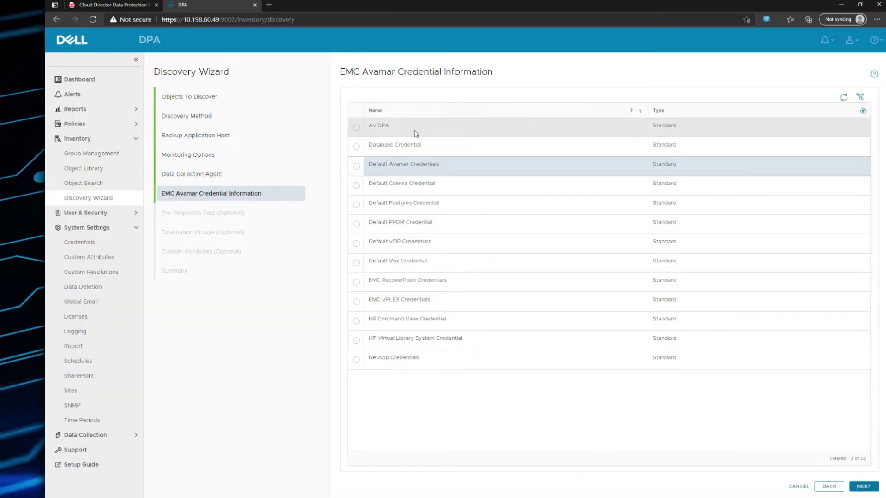
- Choose the Av DPA credential for the Avamar host and run the pre-requisites test
click(415, 132)
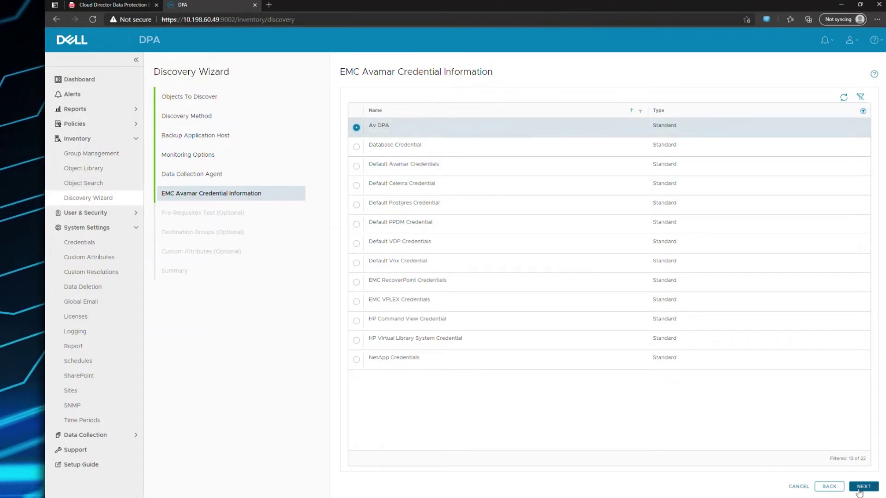
click(859, 490)
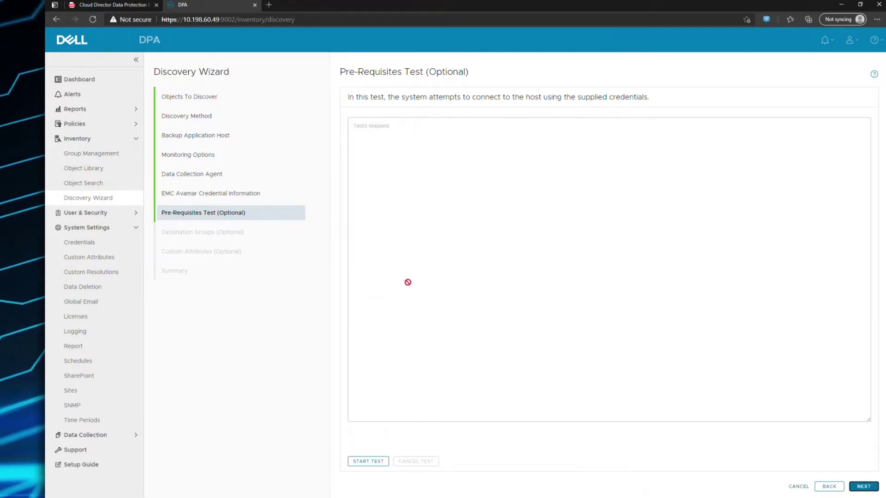
click(362, 460)
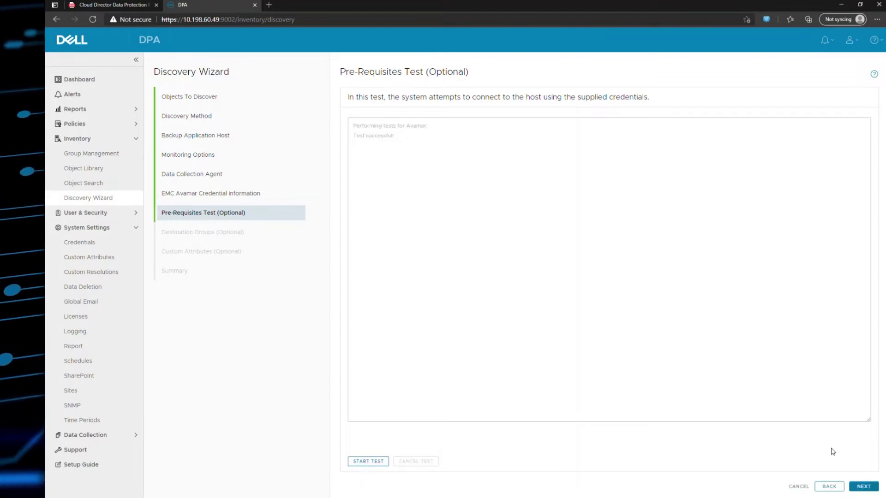
click(859, 488)
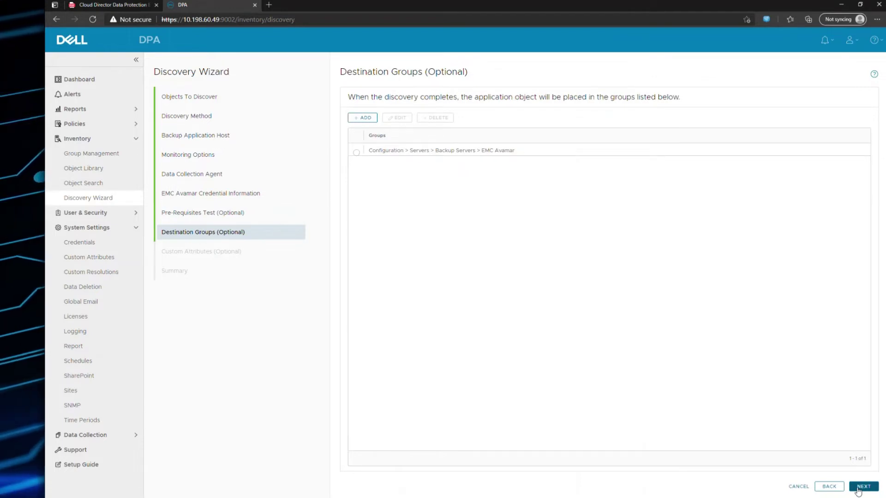
- Keep the default EMC Avamar destination group, apply no custom attributes, and finish the discovery
click(859, 488)
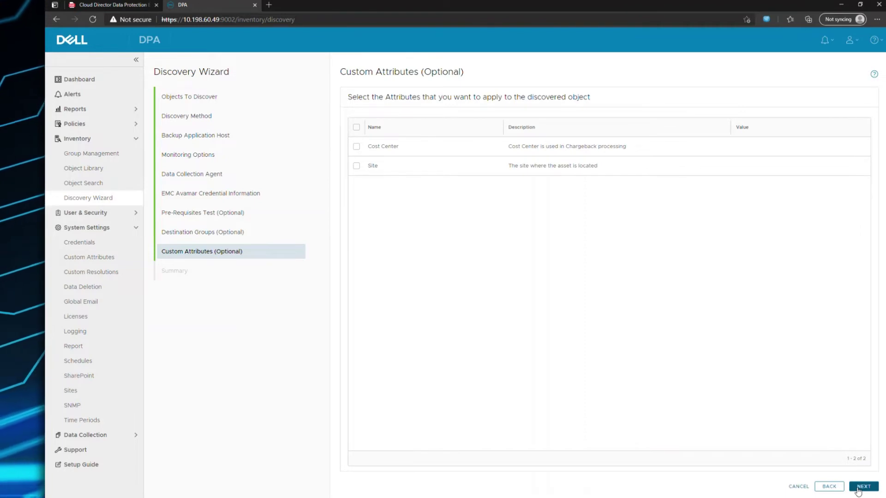
click(859, 488)
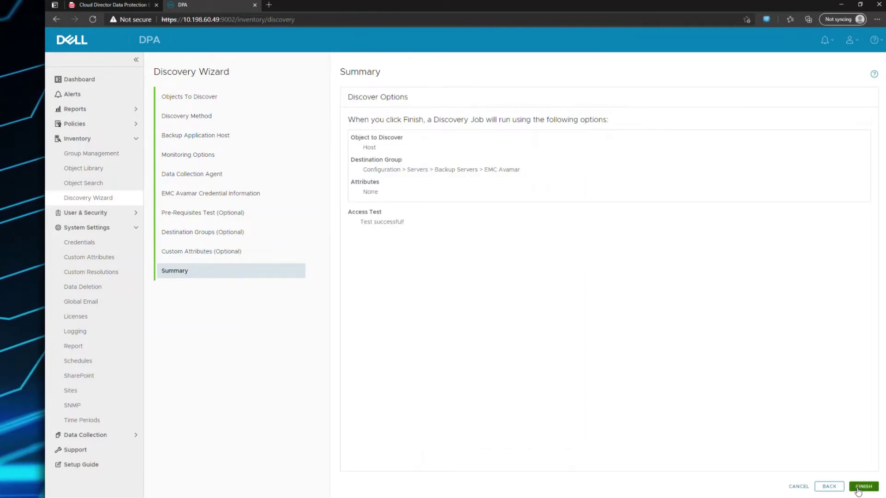
click(858, 489)
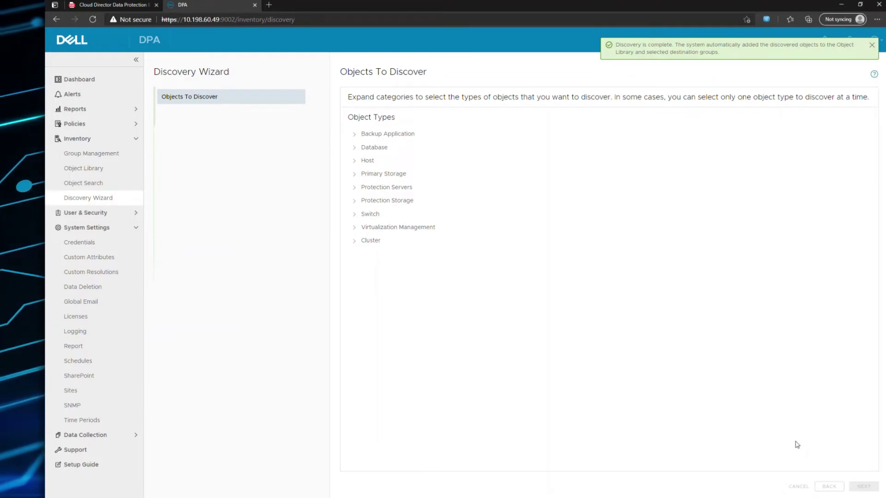
- Open the data collection requests of the 10.121.235.227:Avamar application in the Object Library
click(99, 169)
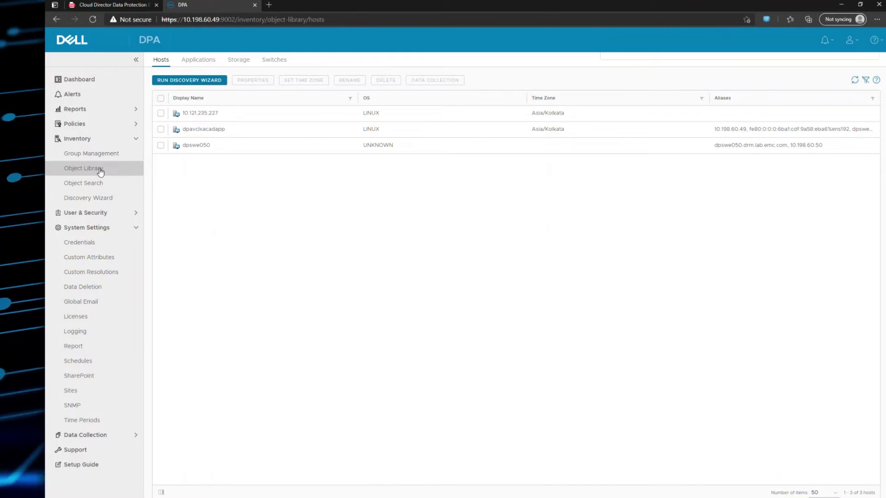
click(199, 60)
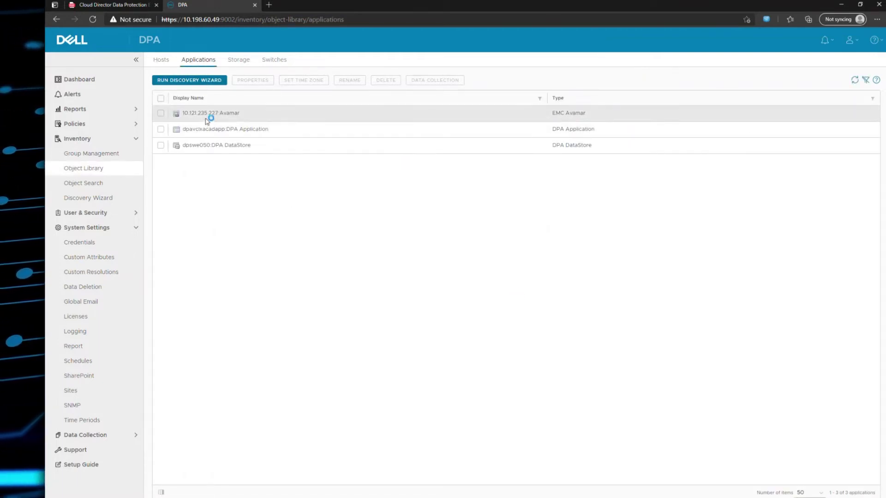
click(160, 113)
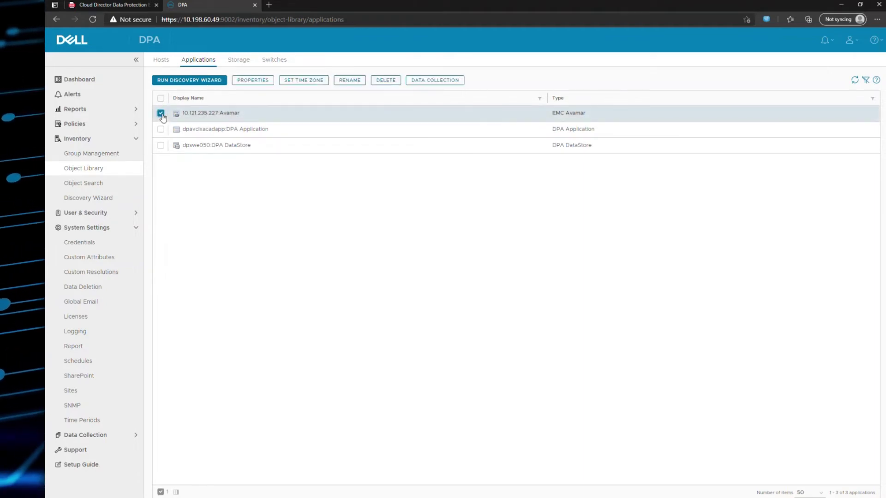
click(434, 81)
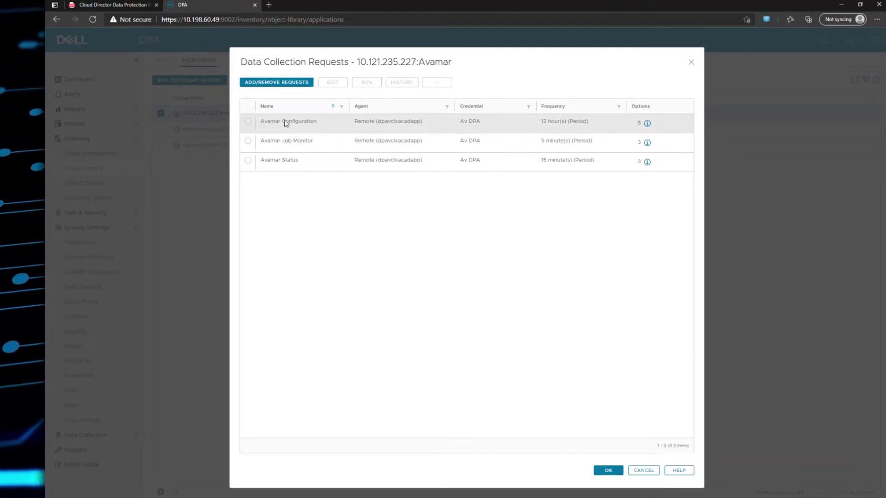
- Examine the request history of Avamar Configuration, including the log details of its run
click(248, 122)
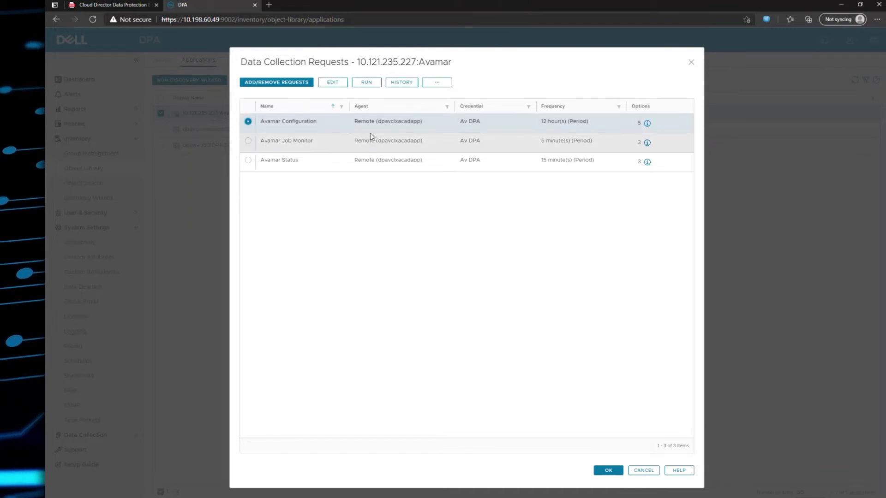
click(405, 83)
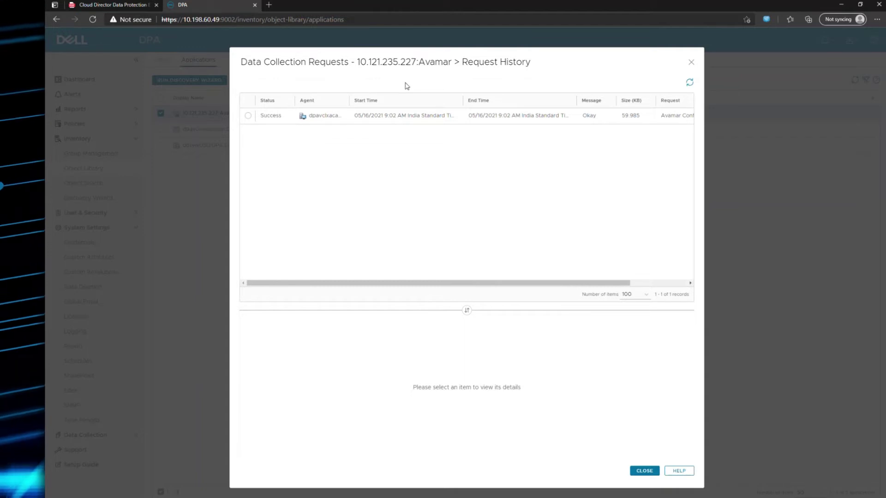
click(414, 122)
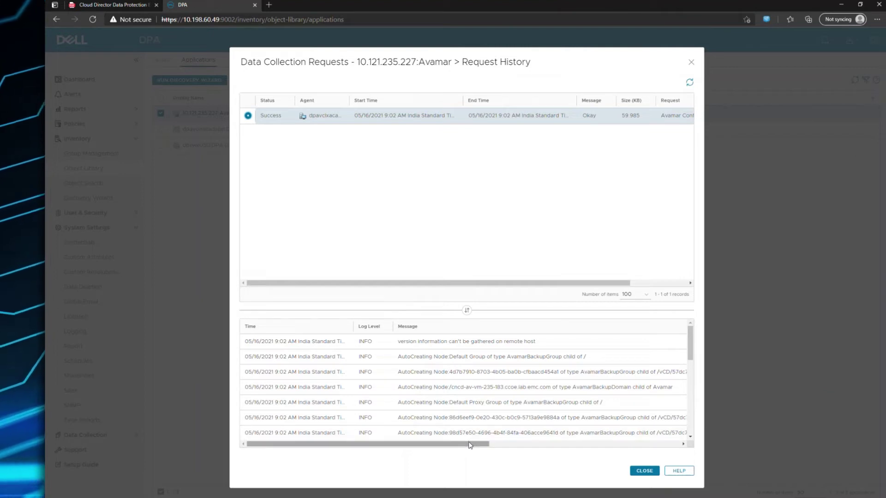
click(630, 473)
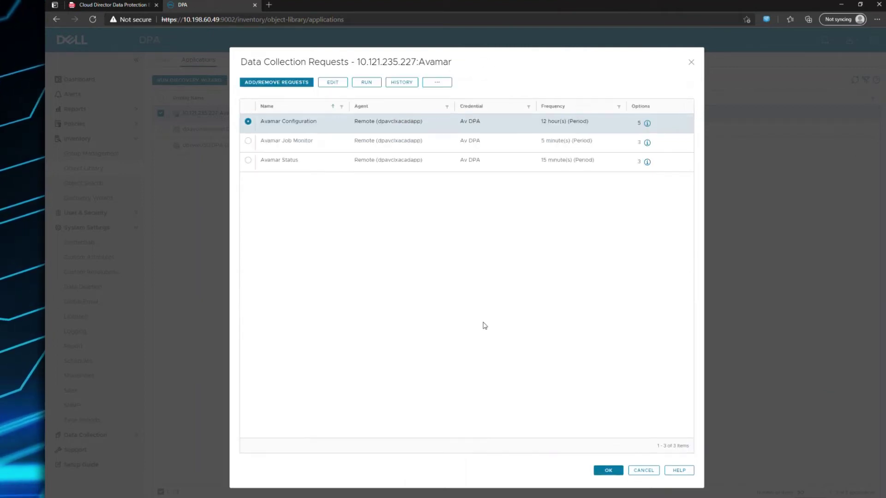
- Check the request histories of Avamar Job Monitor and Avamar Status
click(298, 147)
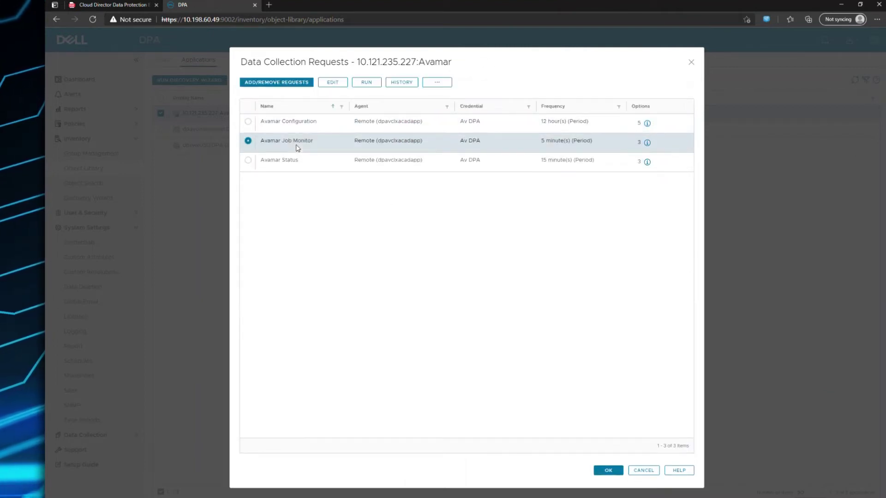
click(396, 83)
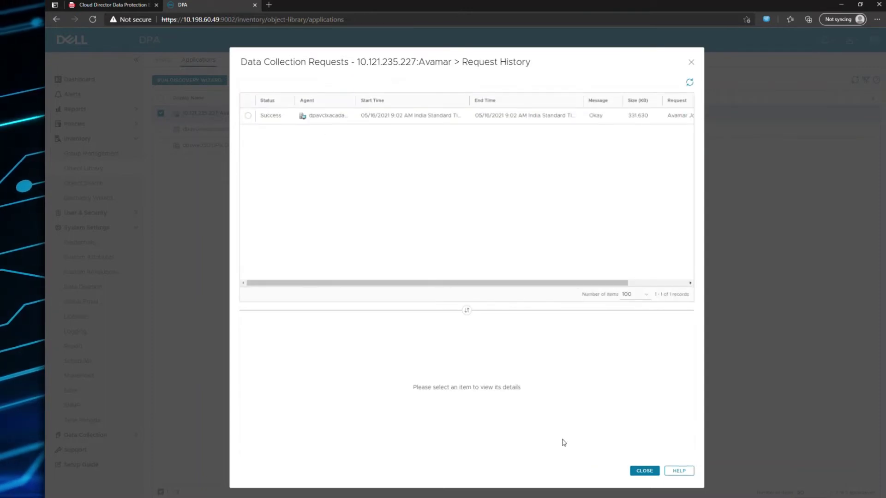
click(645, 471)
click(285, 160)
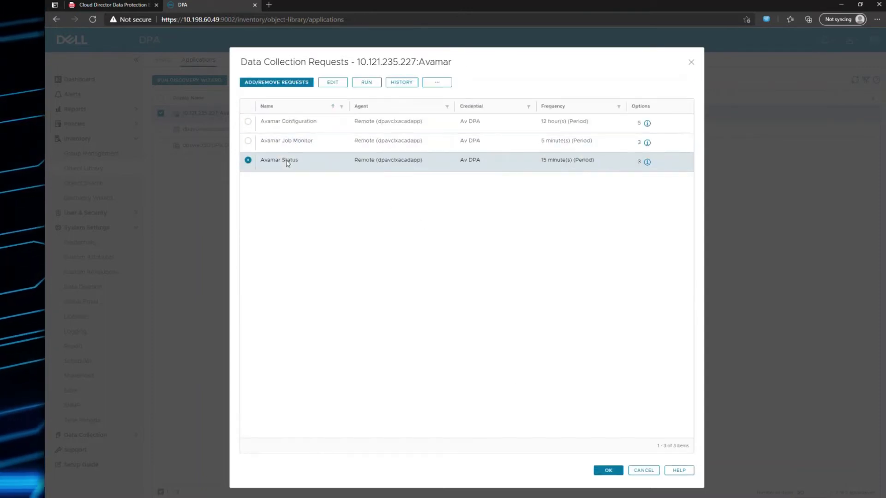
click(394, 84)
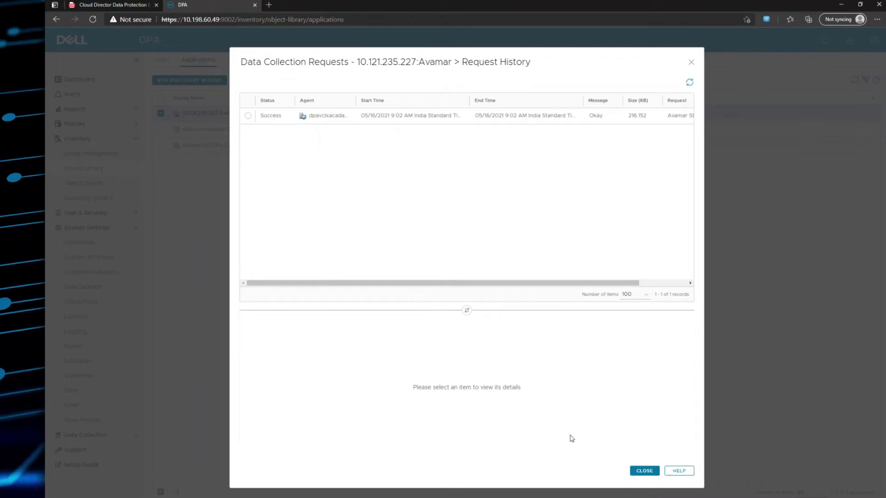
- Close the request history and look over the Avamar Job Monitor, Avamar Configuration and Avamar Status requests
click(645, 471)
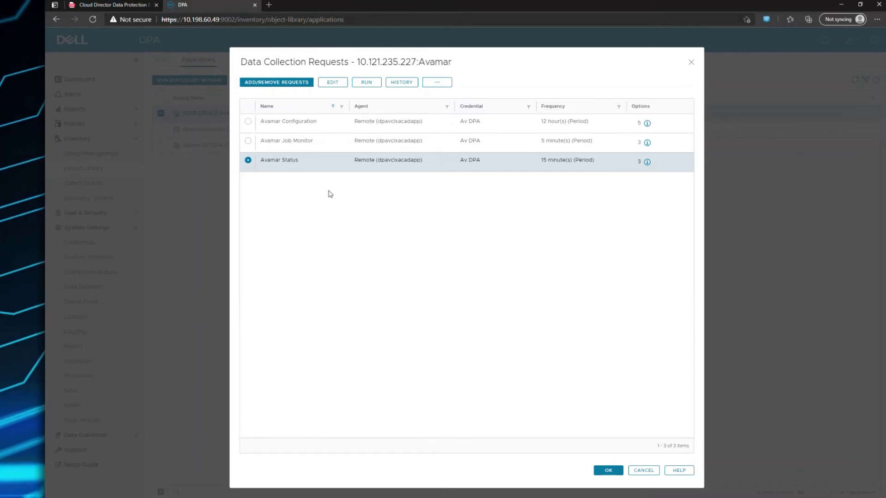
click(287, 146)
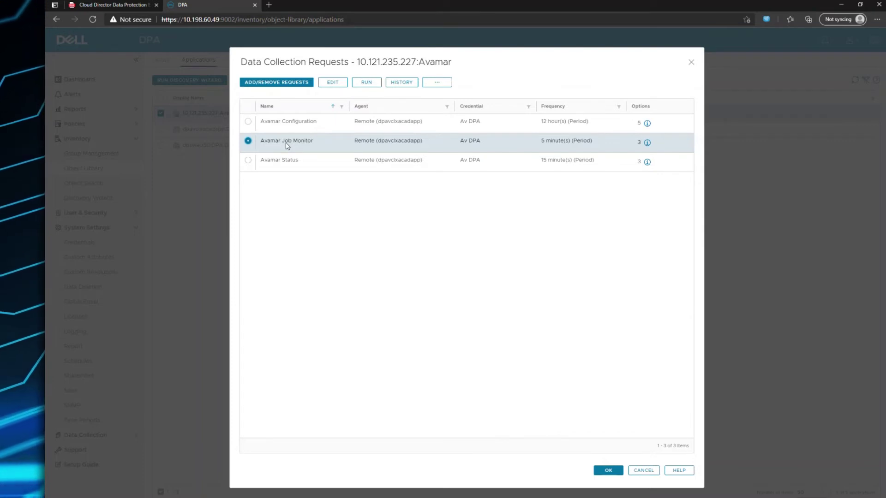
click(294, 126)
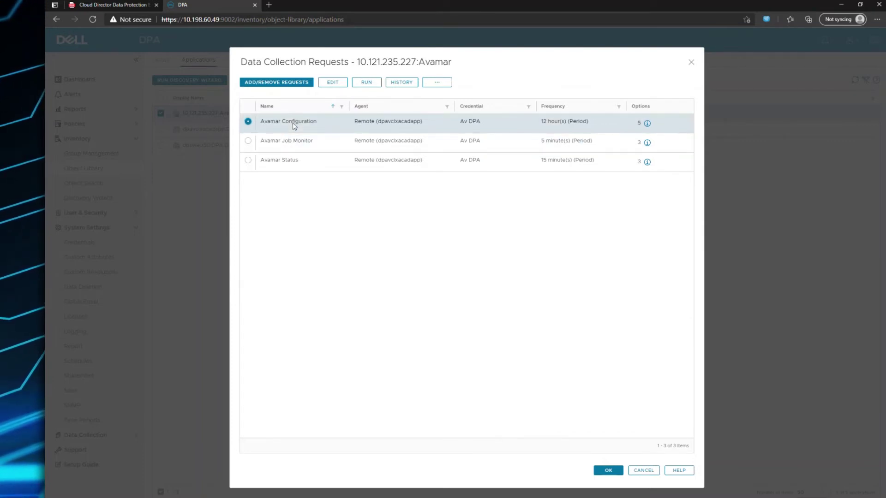
click(292, 164)
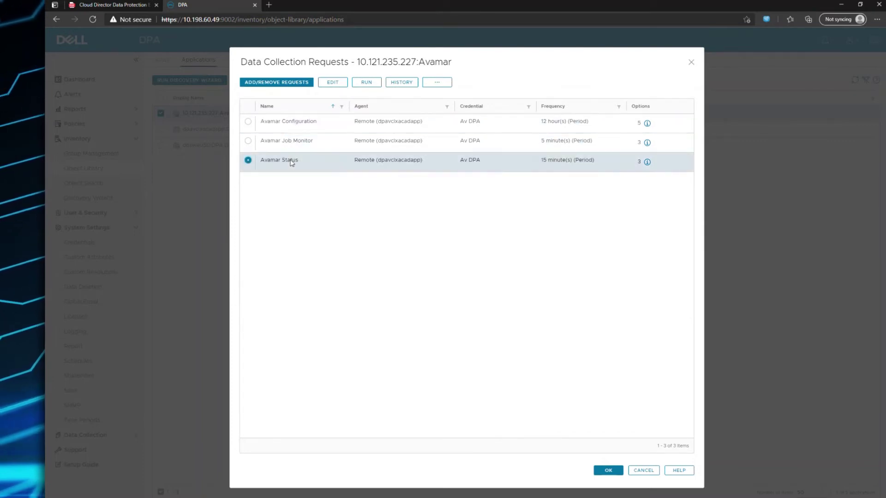
- Gather historical data for the Avamar Job Monitor request with a start date of 01/01/2021, keeping the default end date, credential and options
click(285, 142)
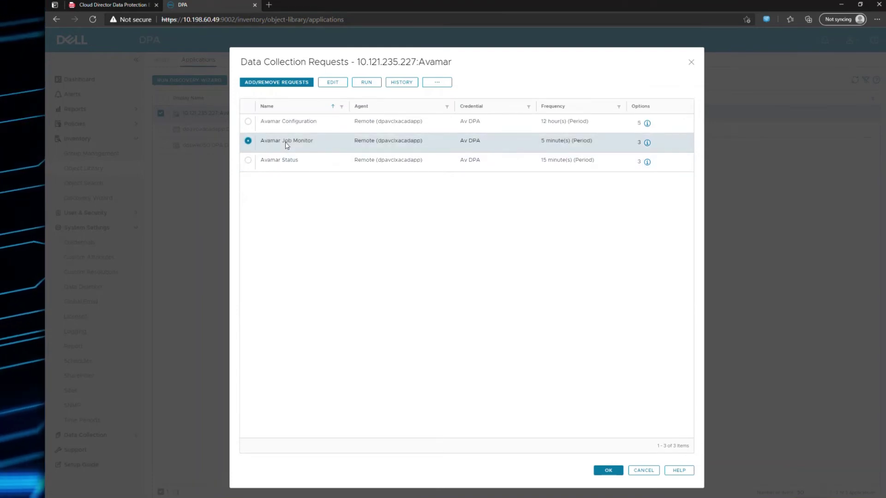
click(436, 83)
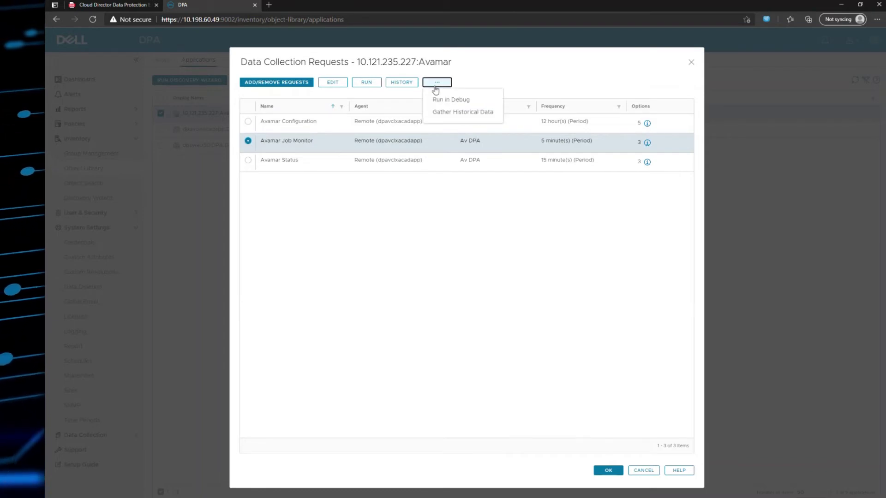
click(456, 115)
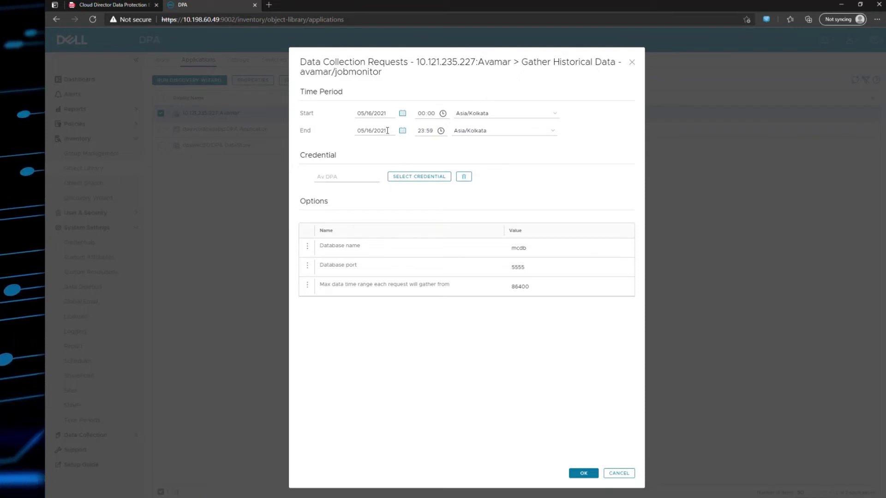
click(403, 114)
click(426, 134)
click(427, 135)
click(427, 135)
click(426, 134)
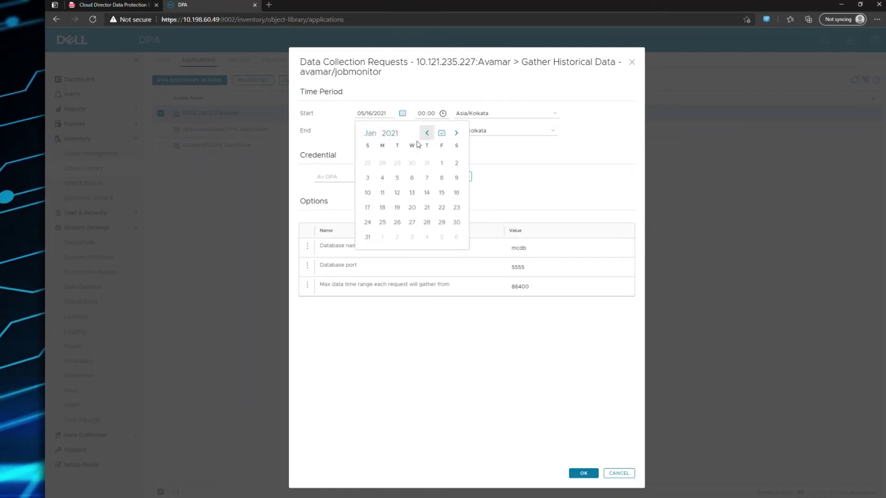
click(440, 164)
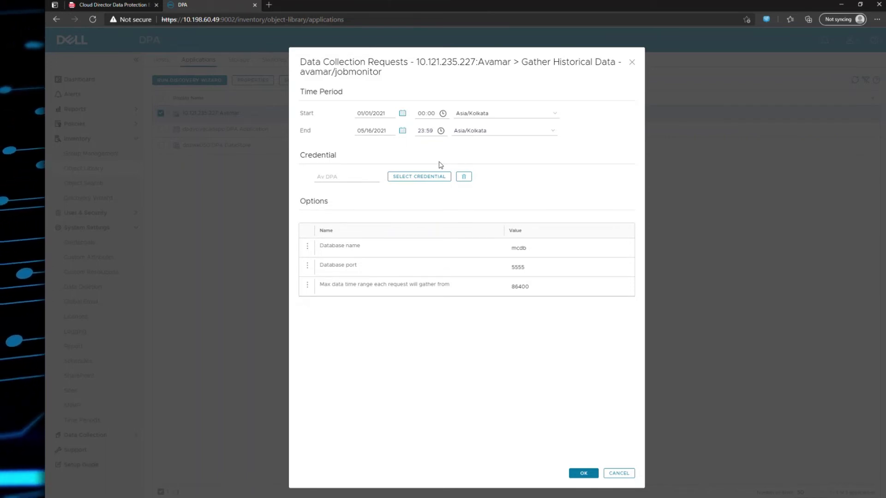
click(581, 474)
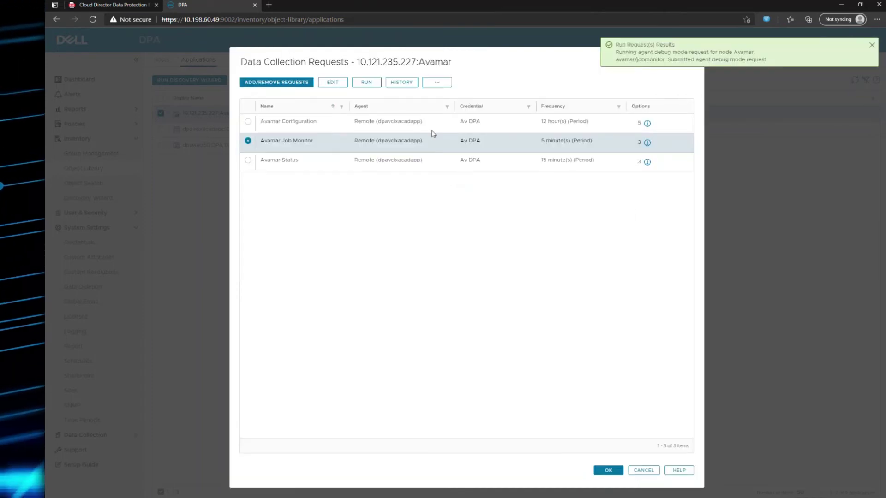
- Check the refreshed request history of Avamar Job Monitor for the historical data run
click(400, 83)
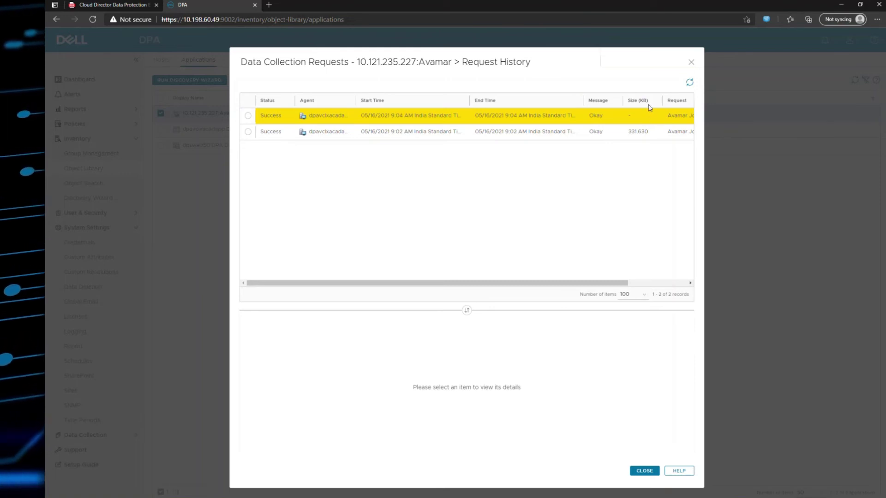
click(689, 82)
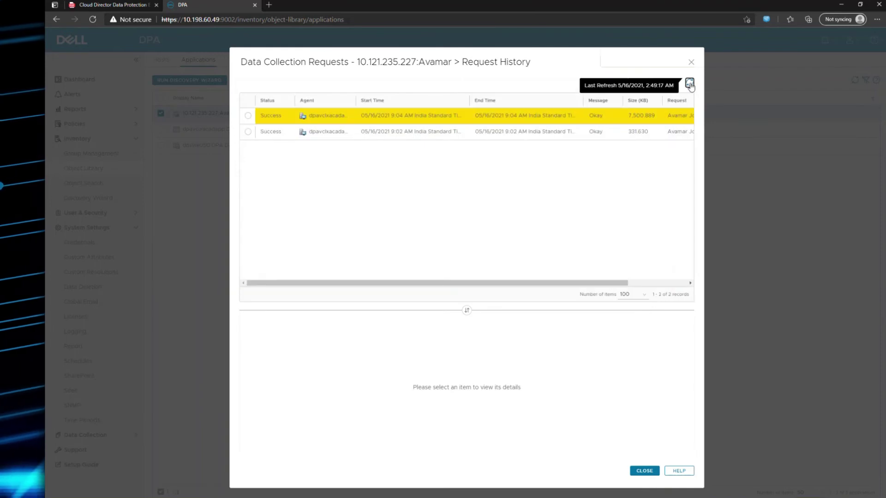
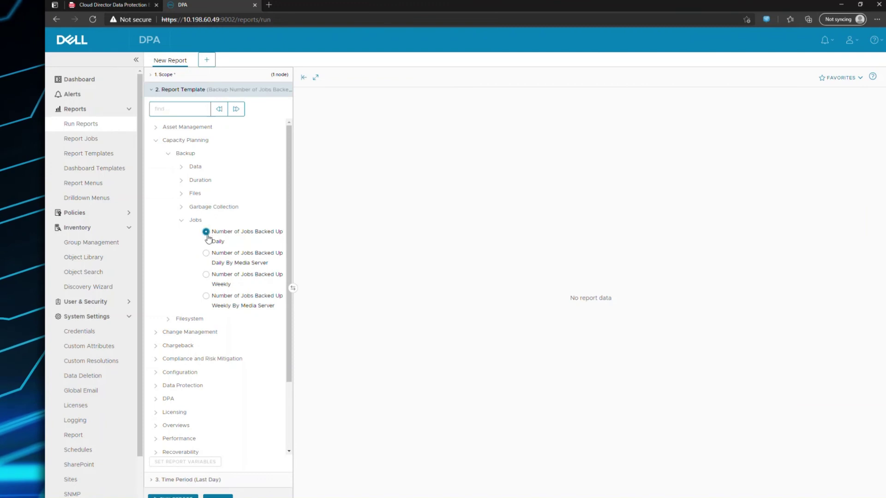
- Set the report's predefined time period to Last Month and run the Number of Jobs Backed Up Daily report
click(175, 480)
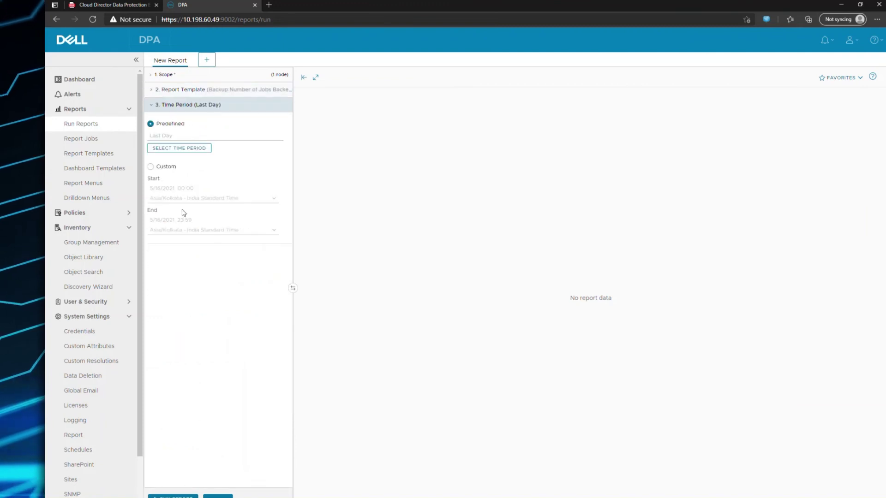
click(190, 151)
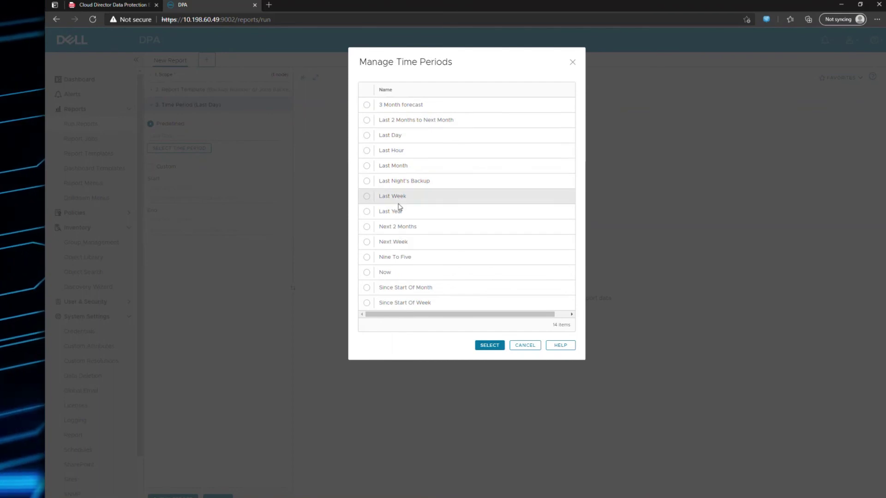
click(390, 167)
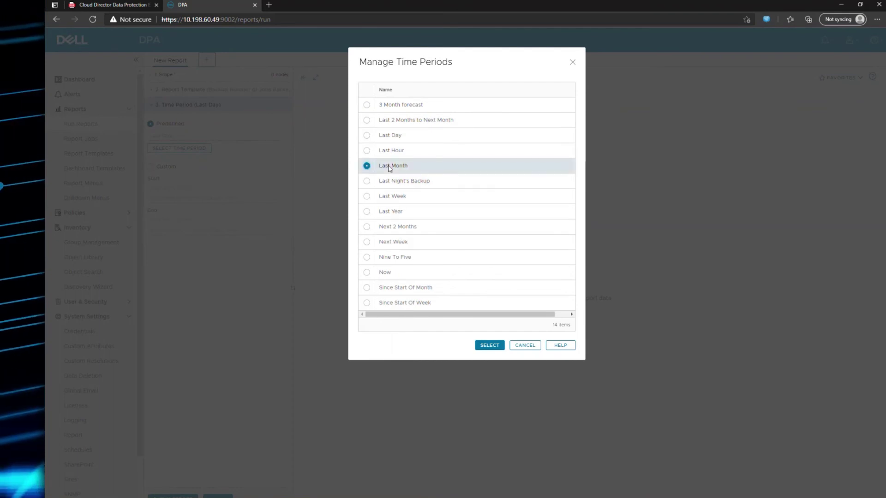
click(483, 346)
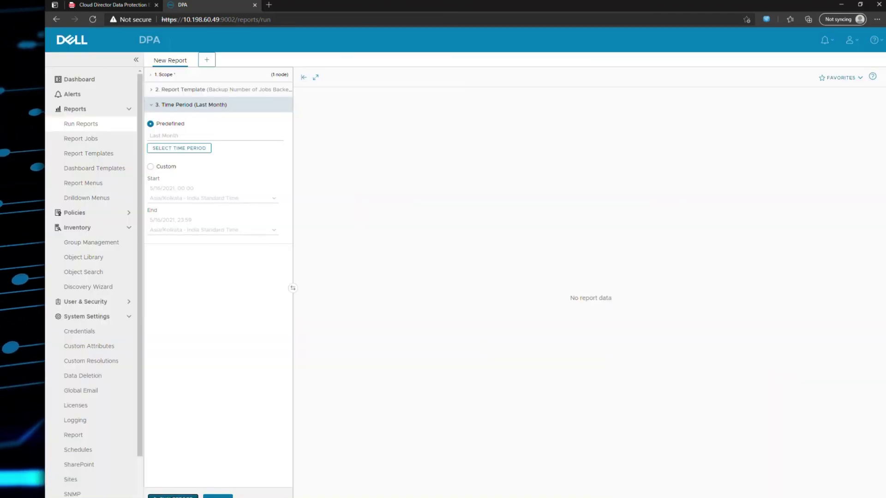
click(173, 496)
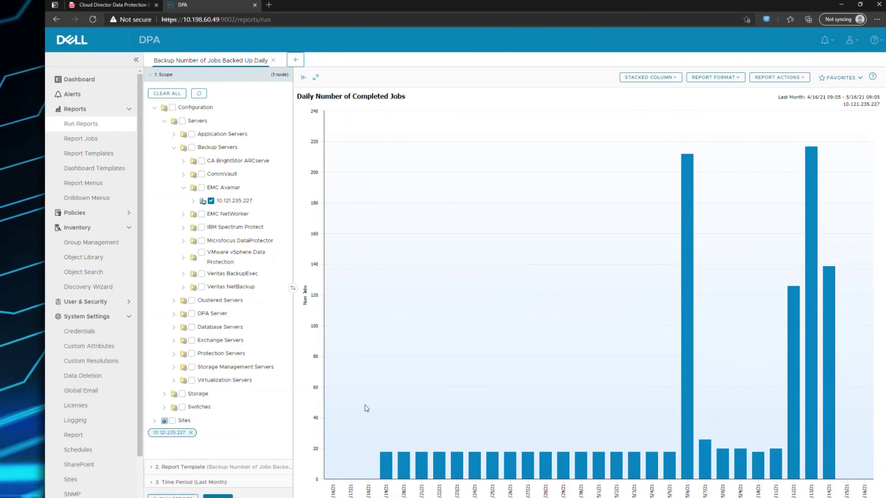
- Switch the report template to Data Backed Up Daily under Capacity Planning backup data and run the report
mouse_move(387, 462)
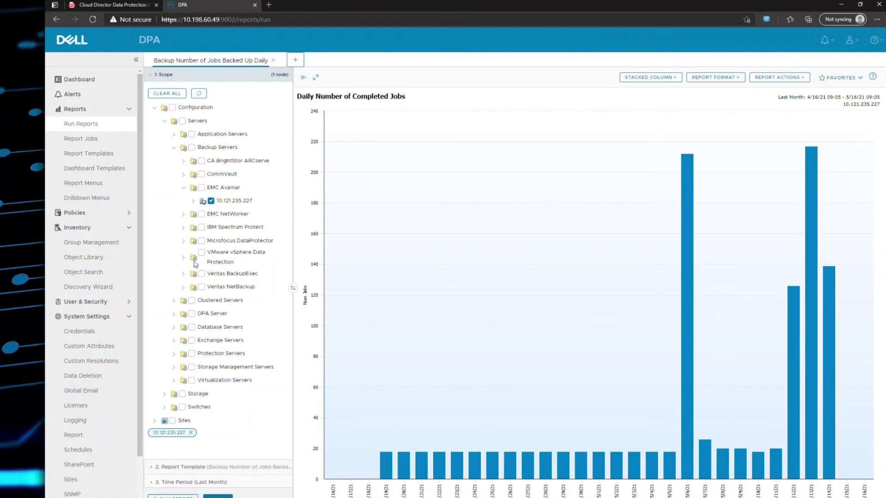
click(207, 467)
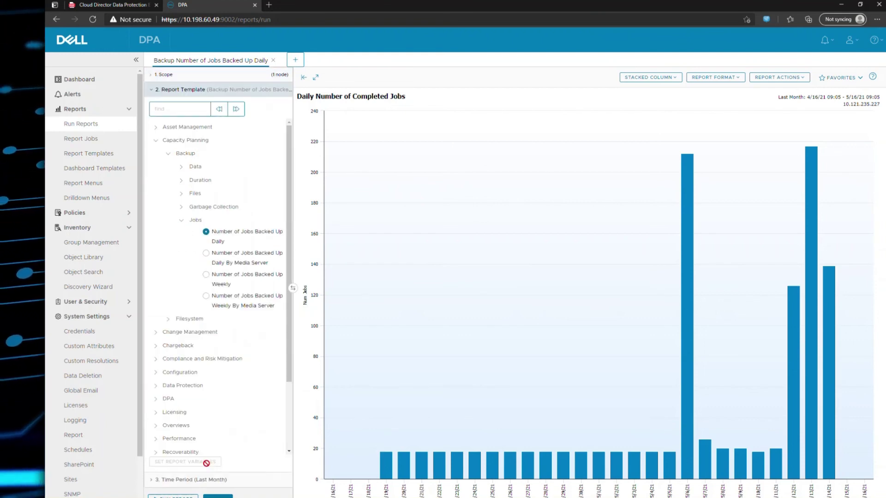
click(180, 168)
click(206, 179)
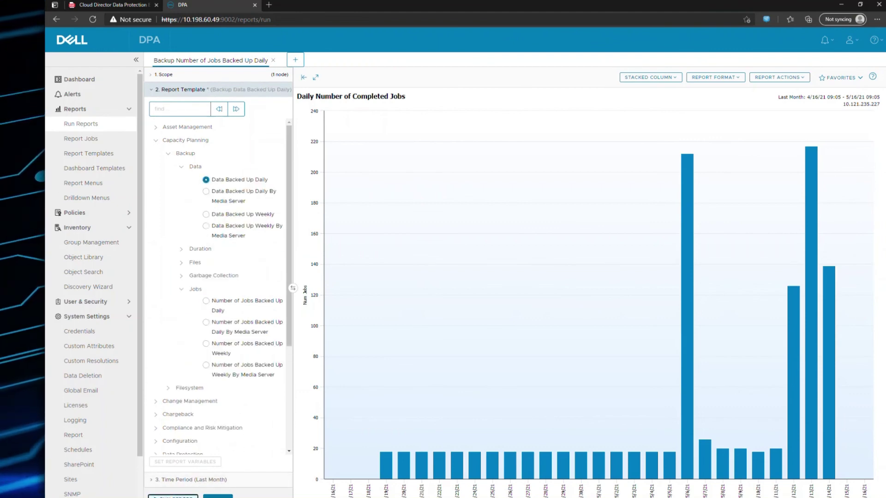
click(184, 497)
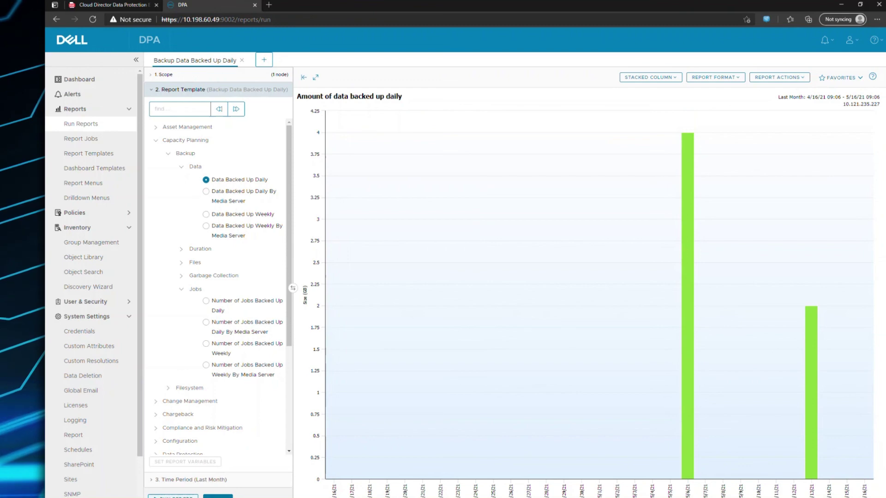
click(443, 249)
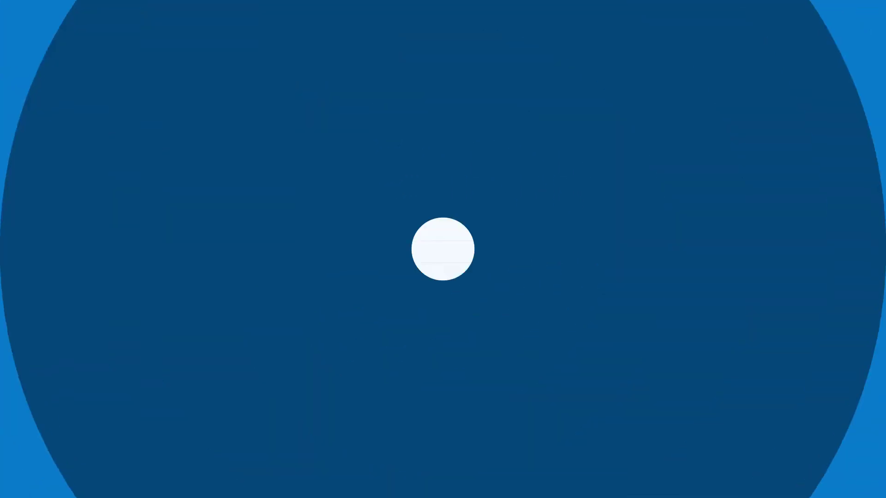